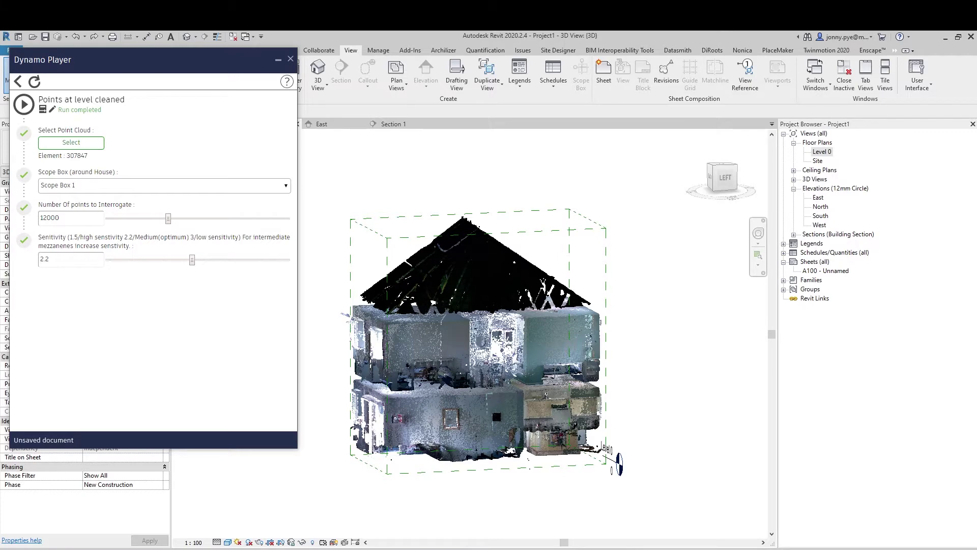
# Select the house point cloud as the script's input and keep Scope Box 1
pyautogui.scroll(-3, 538, 167)
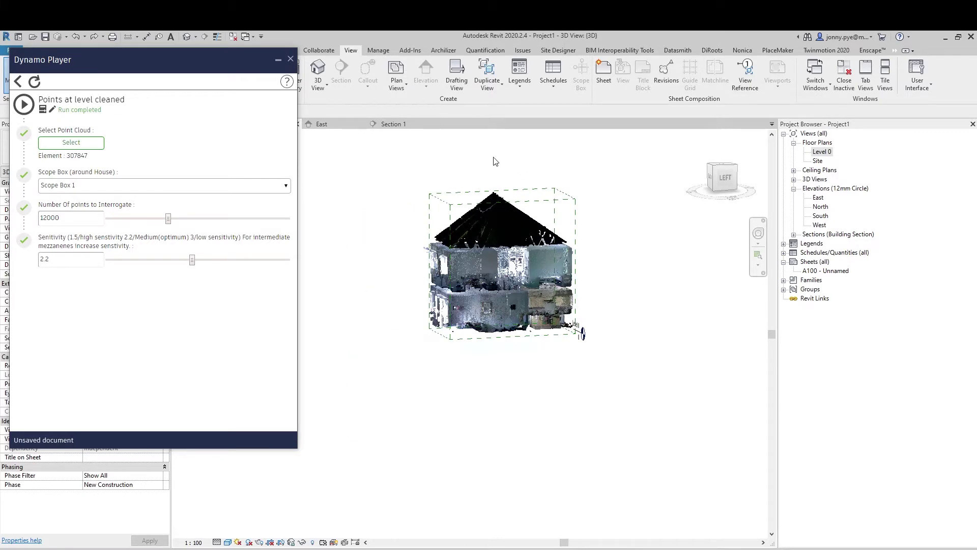
pyautogui.moveTo(517, 186); pyautogui.dragTo(509, 283, button='middle')
pyautogui.scroll(2, 482, 360)
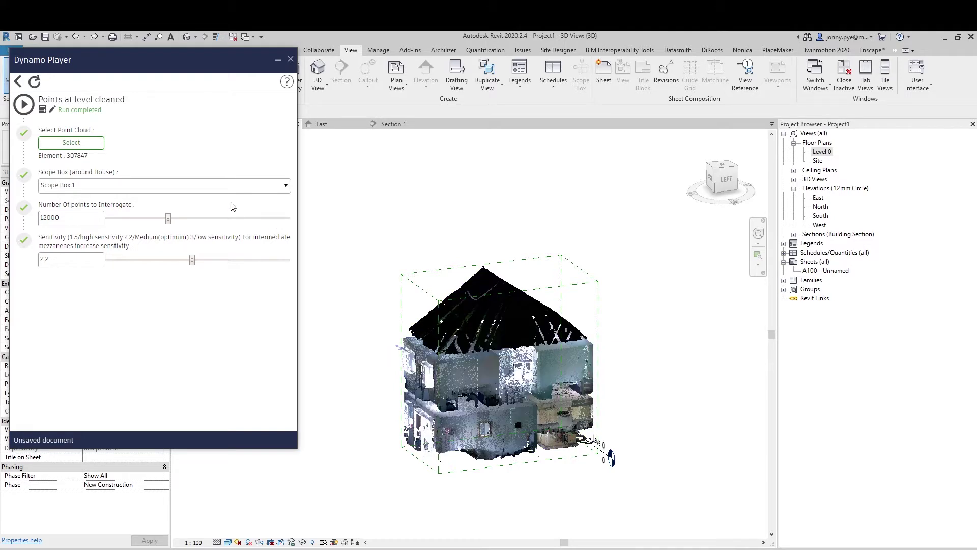
pyautogui.click(83, 145)
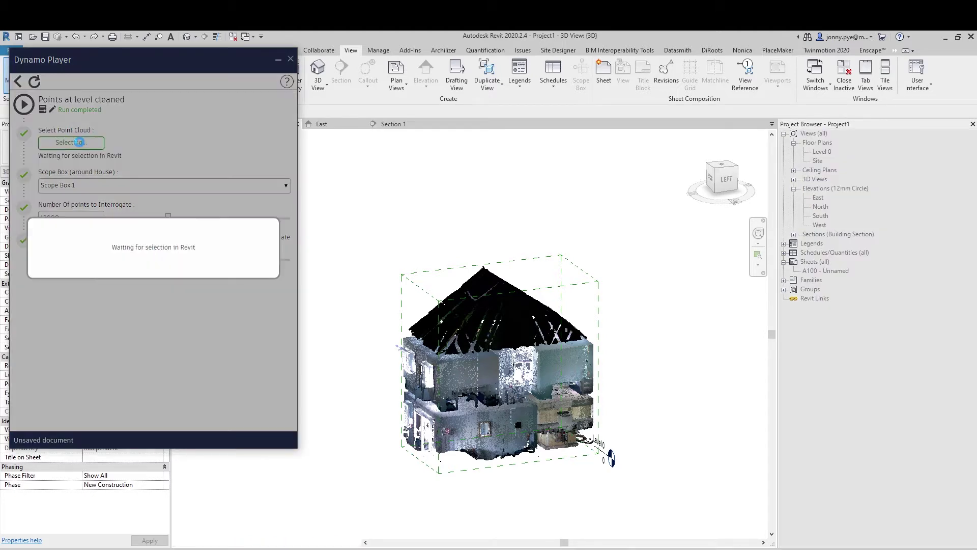
pyautogui.click(497, 349)
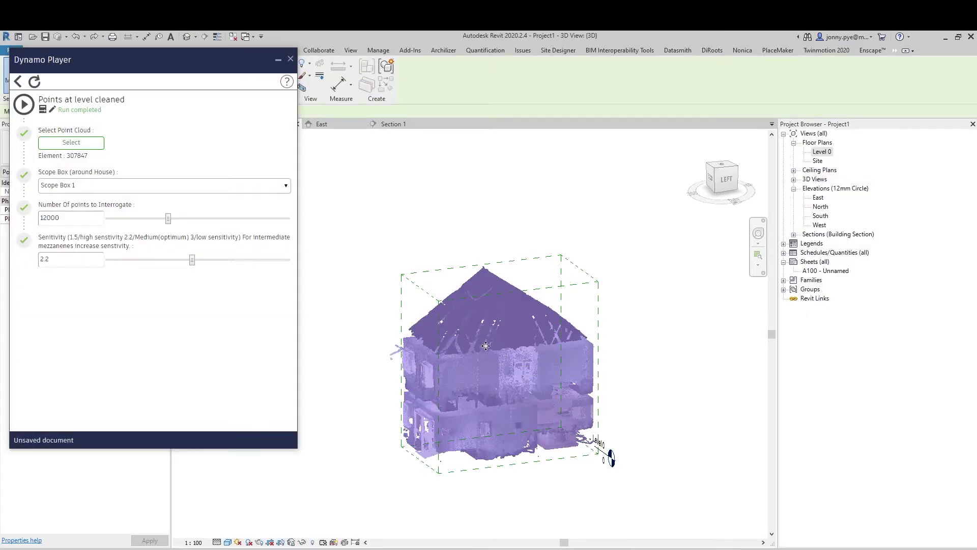
pyautogui.click(177, 189)
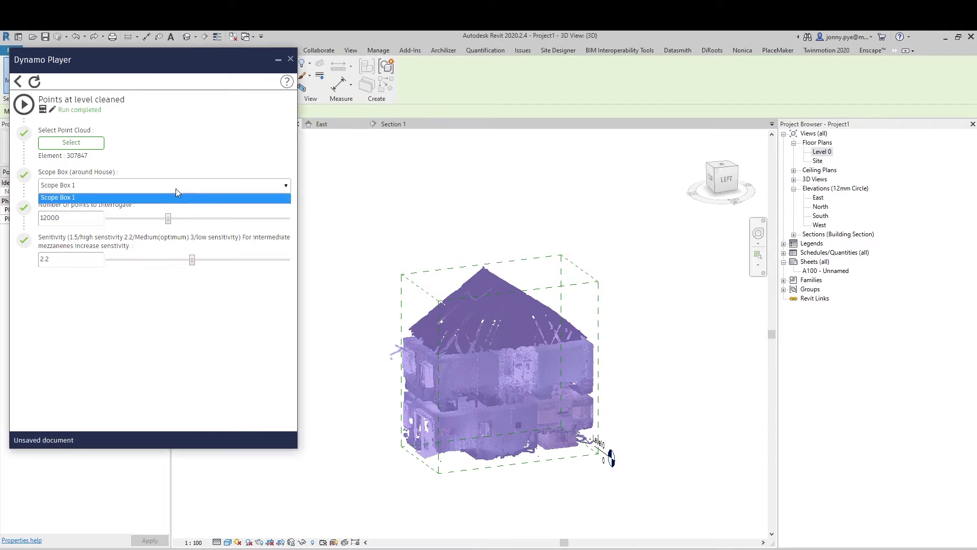
pyautogui.click(560, 196)
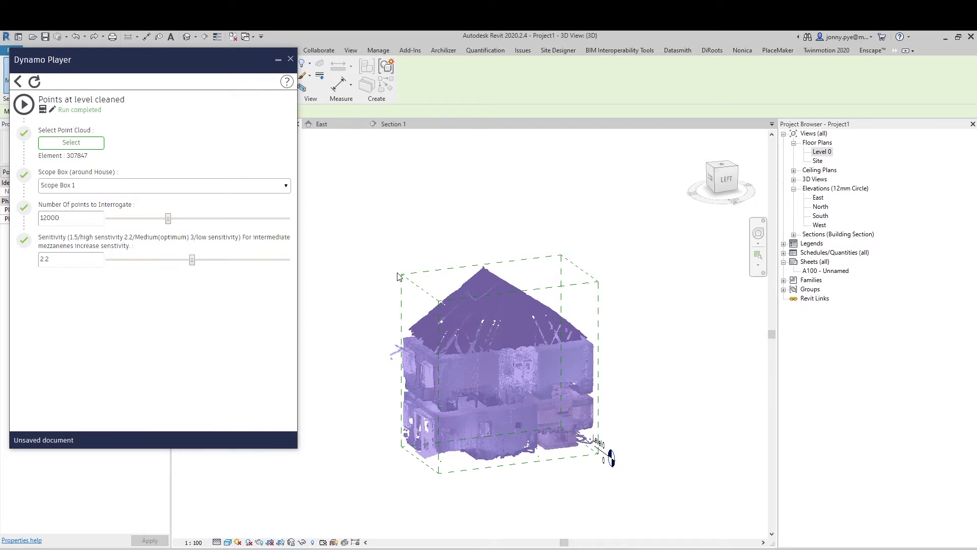
# Orbit the model to inspect the house from behind, from above, then at an angle
pyautogui.keyDown('shift'); pyautogui.moveTo(407, 291); pyautogui.dragTo(554, 340, button='middle'); pyautogui.keyUp('shift')
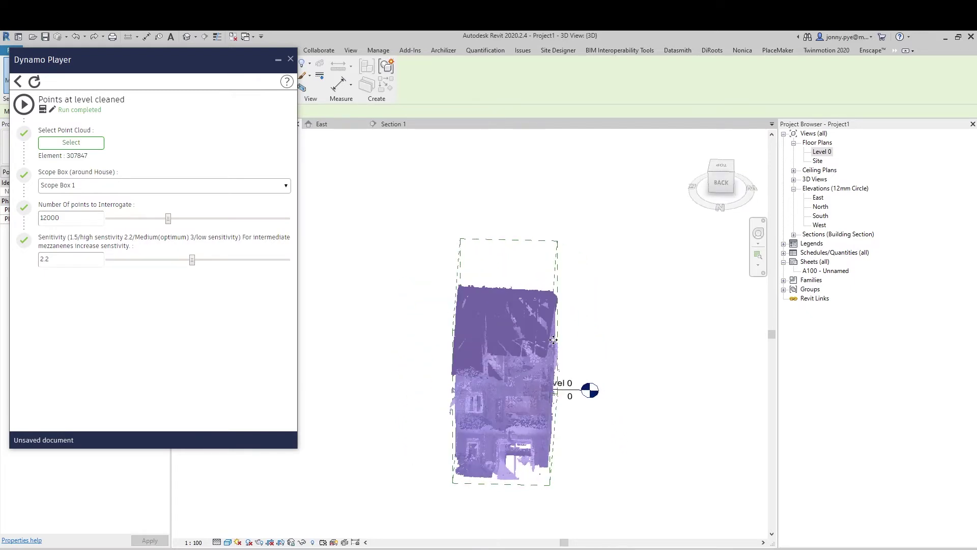
pyautogui.keyDown('shift'); pyautogui.moveTo(465, 395); pyautogui.dragTo(525, 403, button='middle'); pyautogui.keyUp('shift')
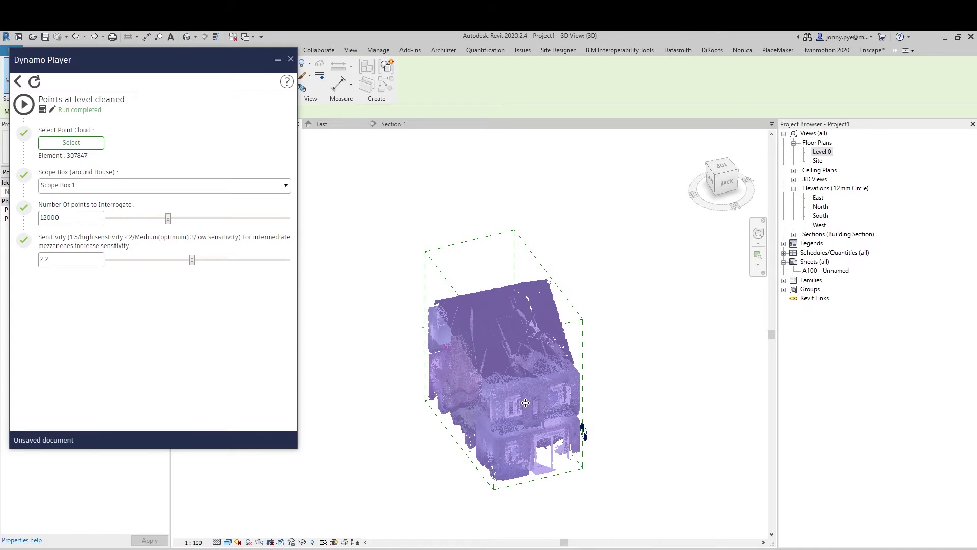
pyautogui.moveTo(525, 403)
pyautogui.keyDown('shift'); pyautogui.mouseDown(button='middle')
pyautogui.moveTo(450, 270)
pyautogui.moveTo(594, 212)
pyautogui.moveTo(299, 221)
pyautogui.mouseUp(button='middle'); pyautogui.keyUp('shift')
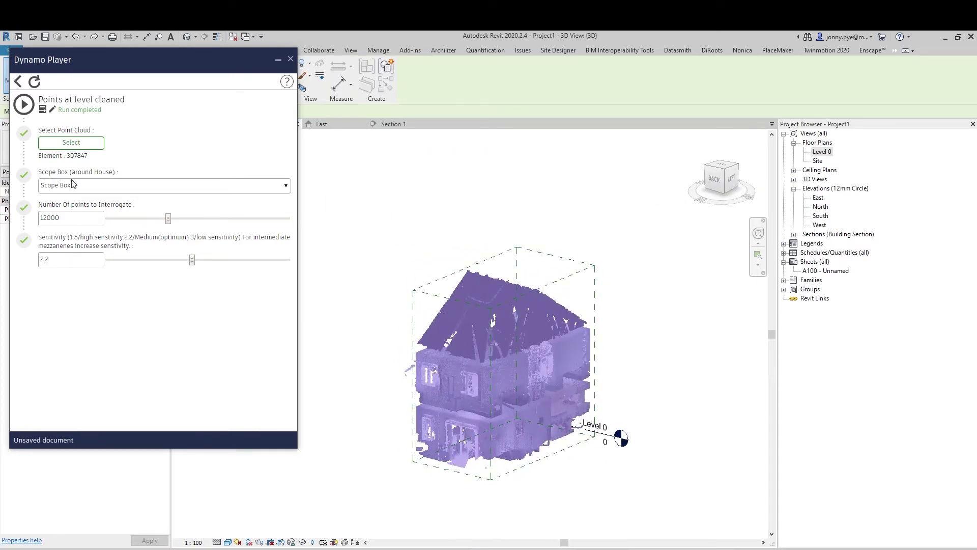
pyautogui.moveTo(60, 218); pyautogui.dragTo(3, 224)
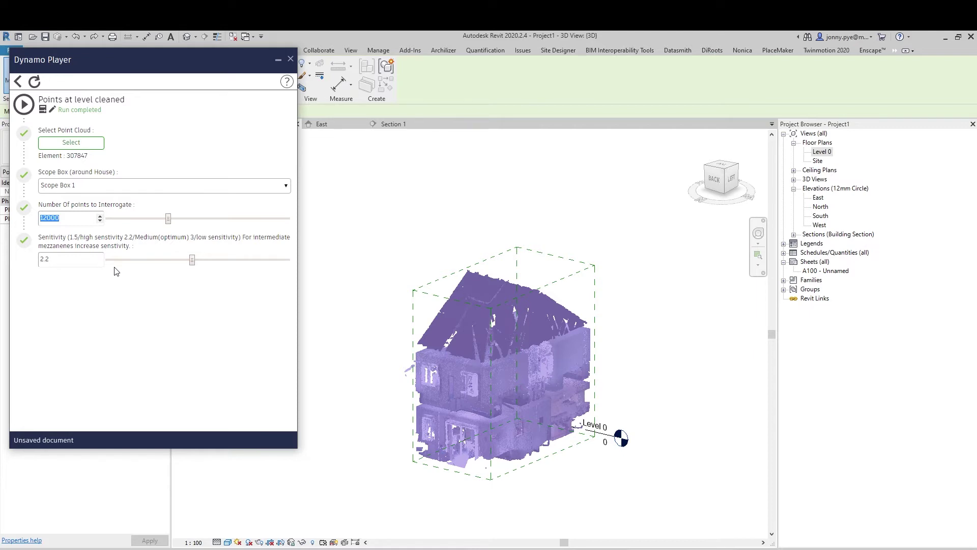
pyautogui.click(71, 260)
# Run the Points at level cleaned script, inspect the point cloud, then view the East elevation
pyautogui.click(23, 104)
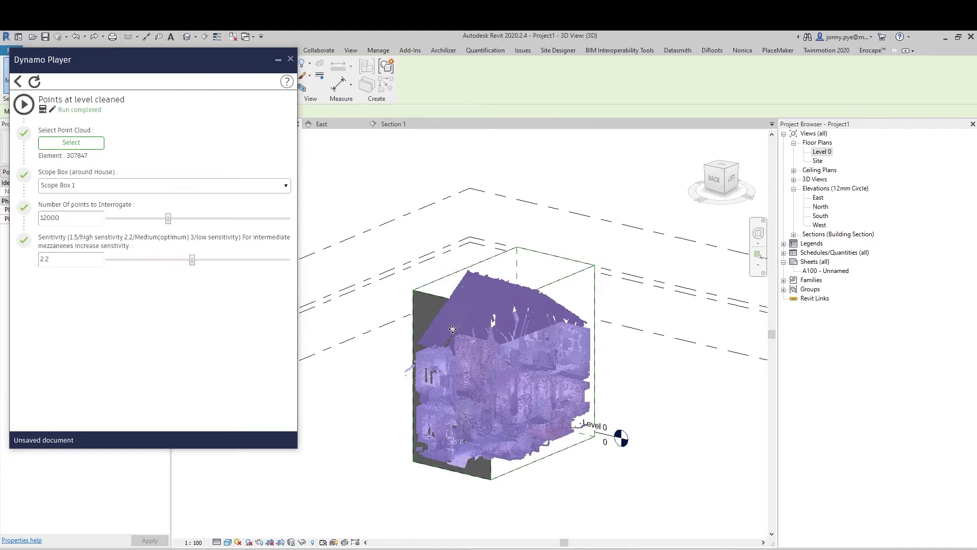
pyautogui.click(425, 301)
pyautogui.press('Escape')
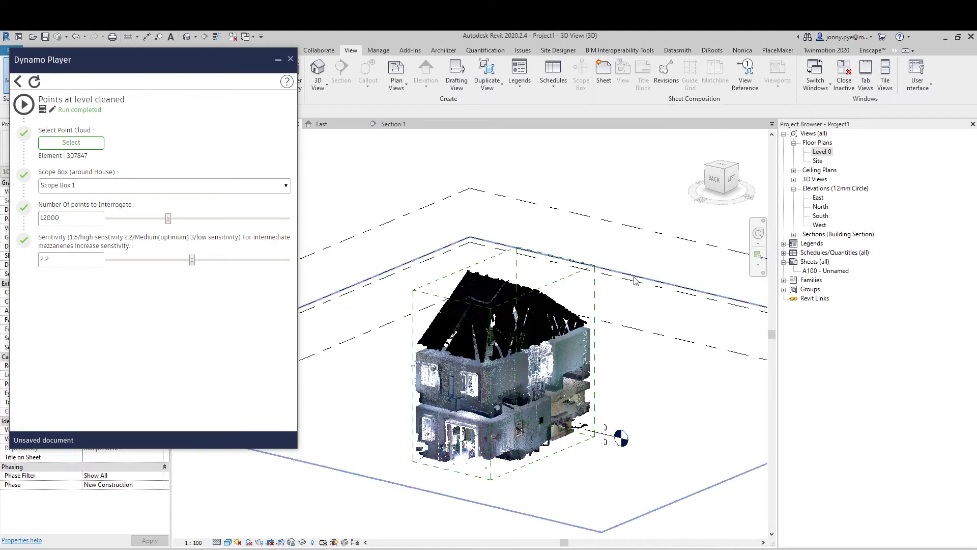
pyautogui.doubleClick(819, 197)
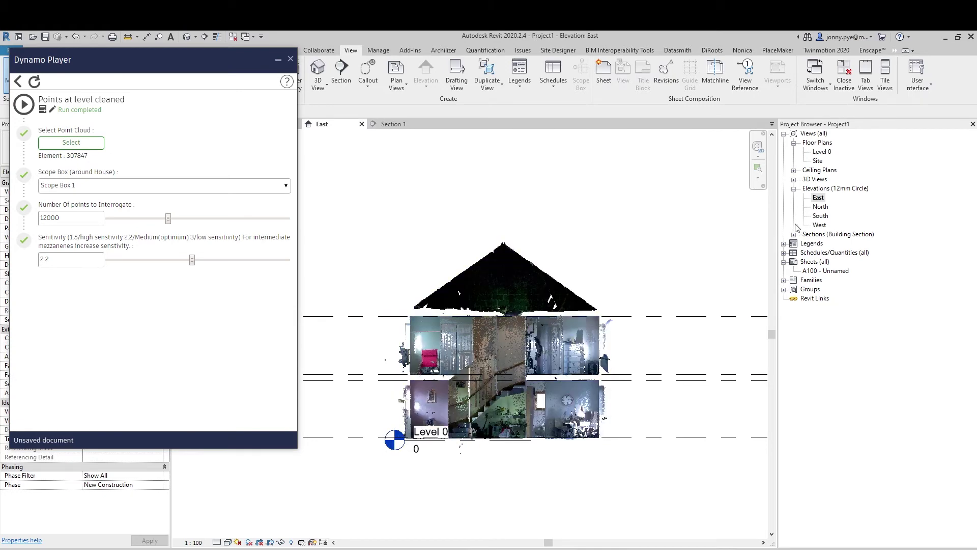
# View the Level 0 plan, then Section 1 showing the generated levels cutting the house
pyautogui.doubleClick(821, 151)
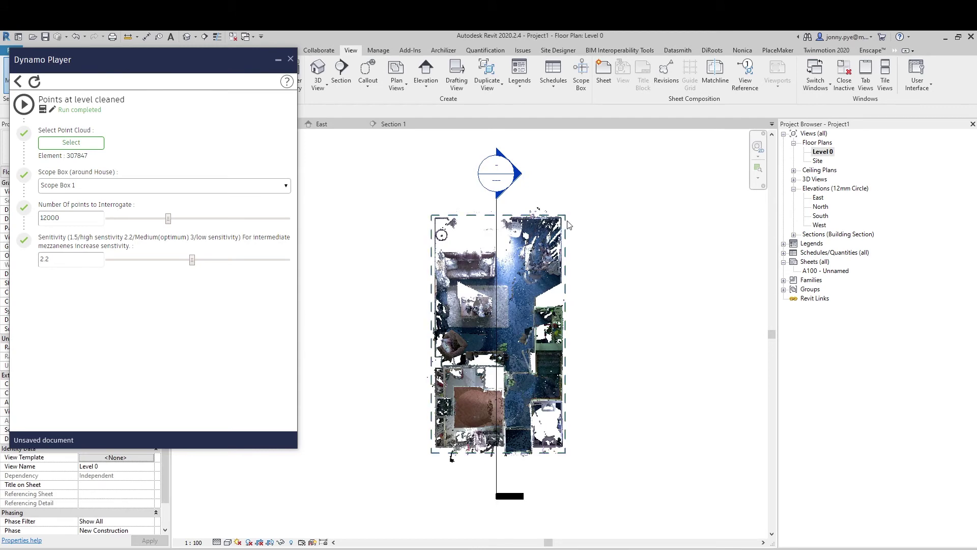
pyautogui.doubleClick(523, 181)
pyautogui.moveTo(610, 415); pyautogui.dragTo(517, 391, button='middle')
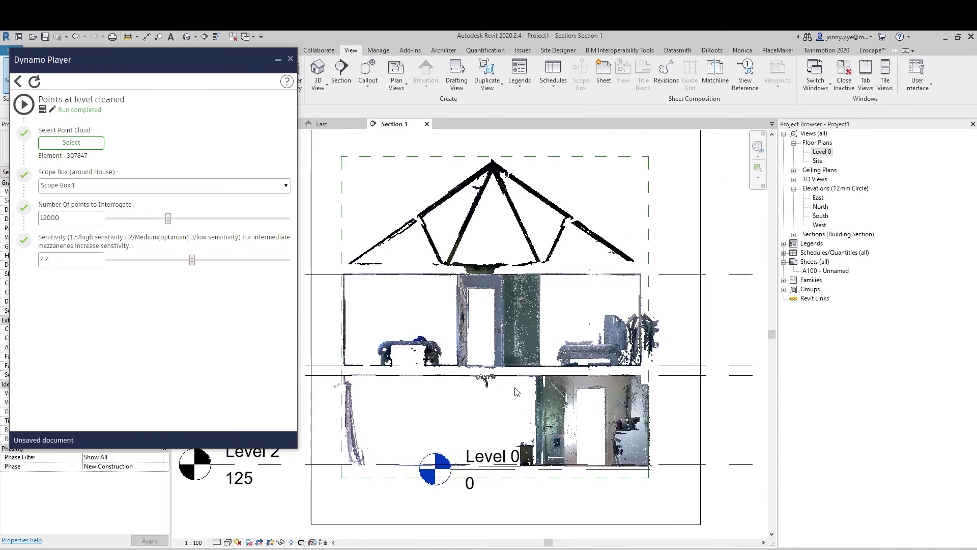
pyautogui.scroll(6, 360, 284)
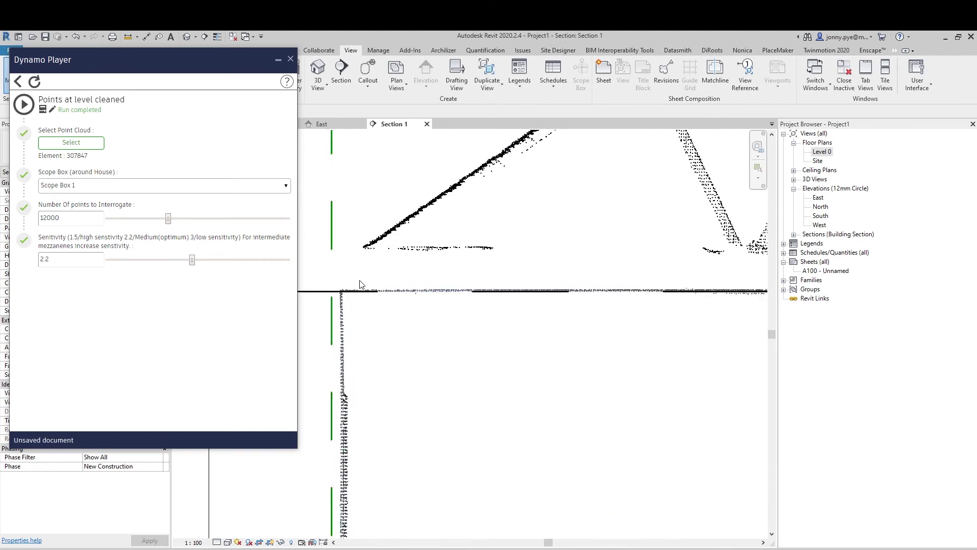
pyautogui.moveTo(552, 316); pyautogui.dragTo(517, 399, button='middle')
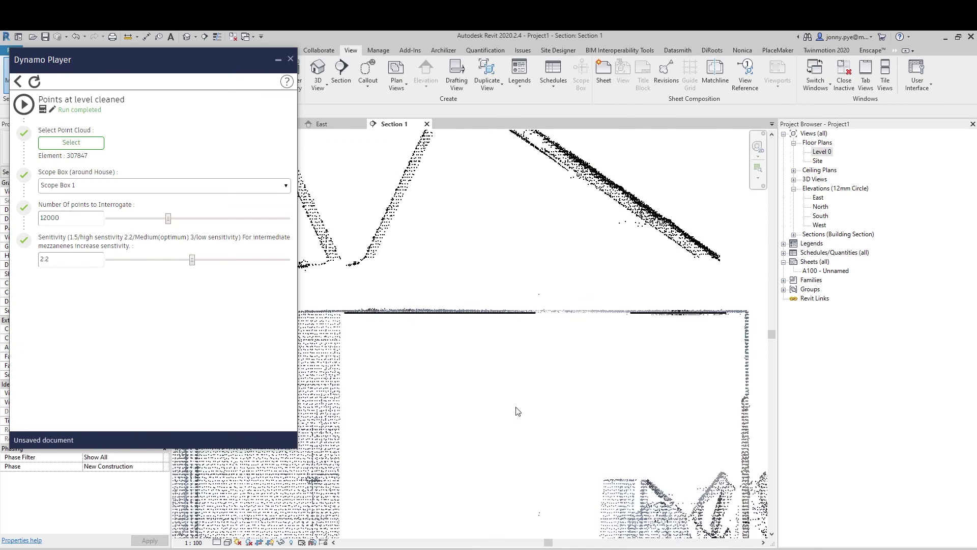
pyautogui.scroll(-2, 545, 404)
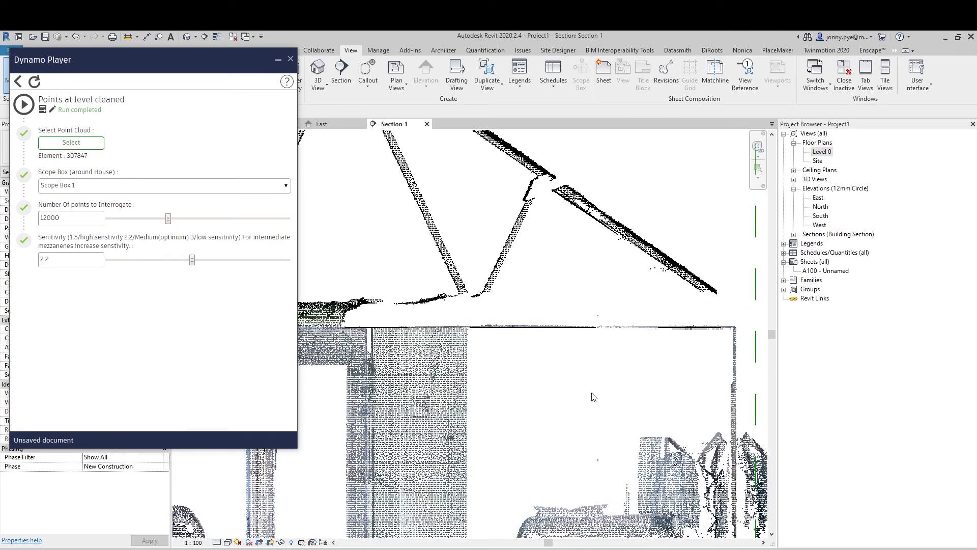
pyautogui.scroll(-2, 581, 399)
pyautogui.moveTo(580, 401); pyautogui.dragTo(648, 363, button='middle')
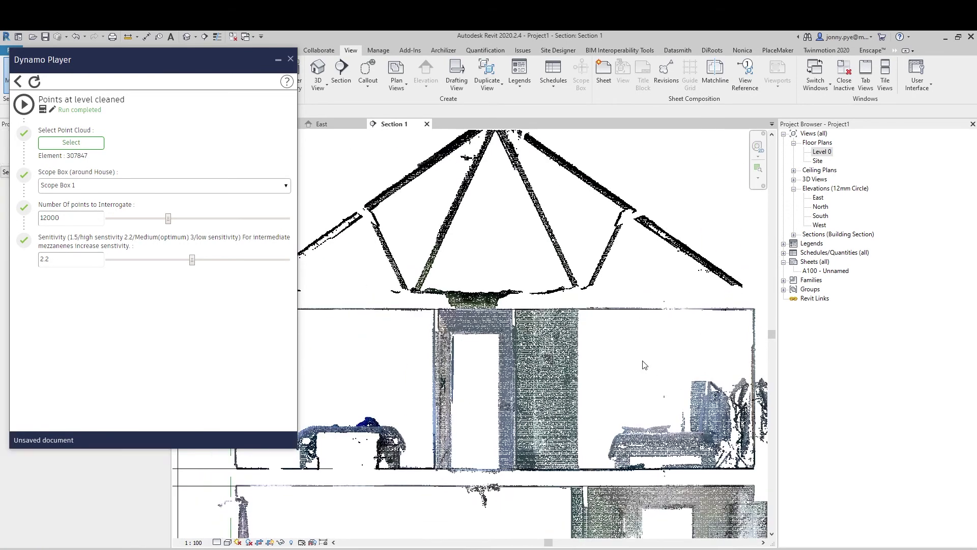
pyautogui.scroll(2, 420, 414)
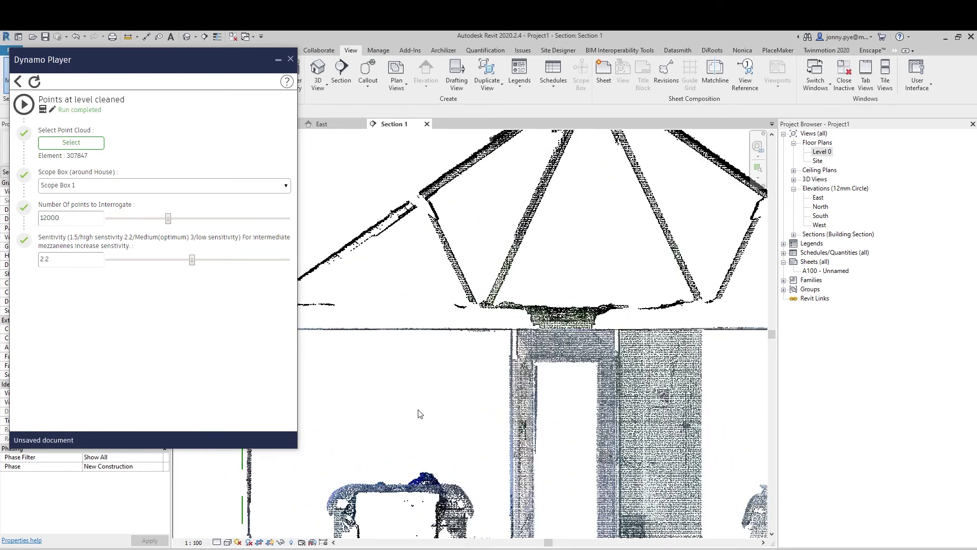
pyautogui.moveTo(420, 414); pyautogui.dragTo(427, 306, button='middle')
pyautogui.scroll(3, 346, 458)
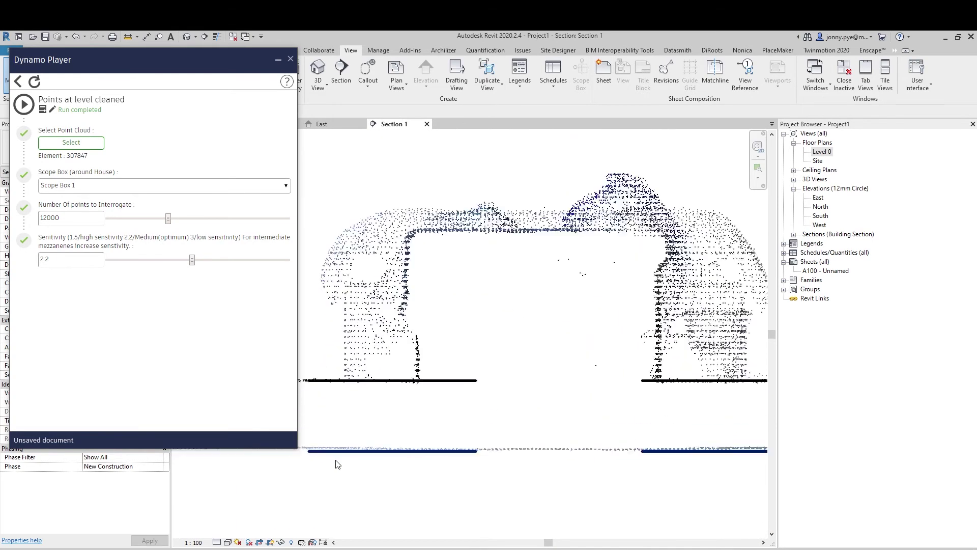
pyautogui.scroll(6, 504, 475)
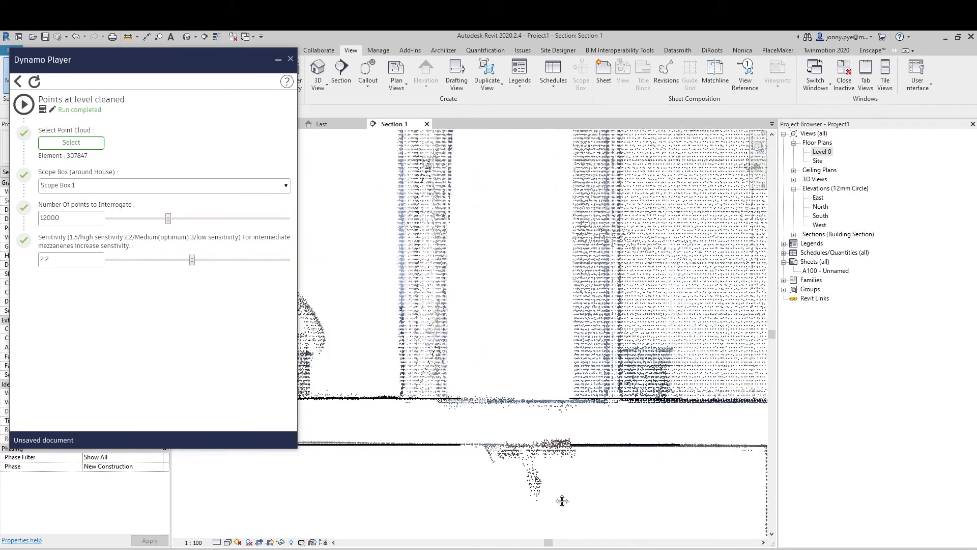
pyautogui.scroll(-5, 562, 502)
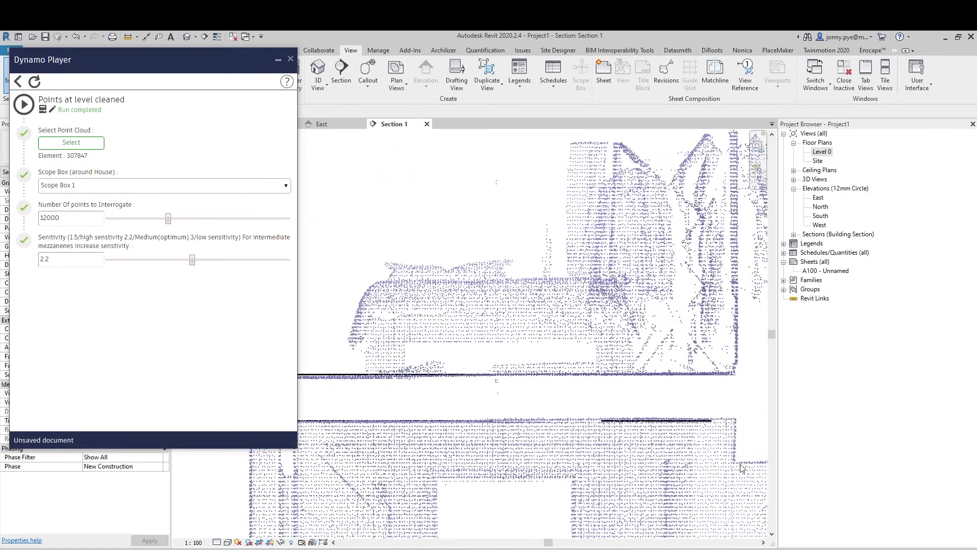
pyautogui.scroll(-4, 742, 468)
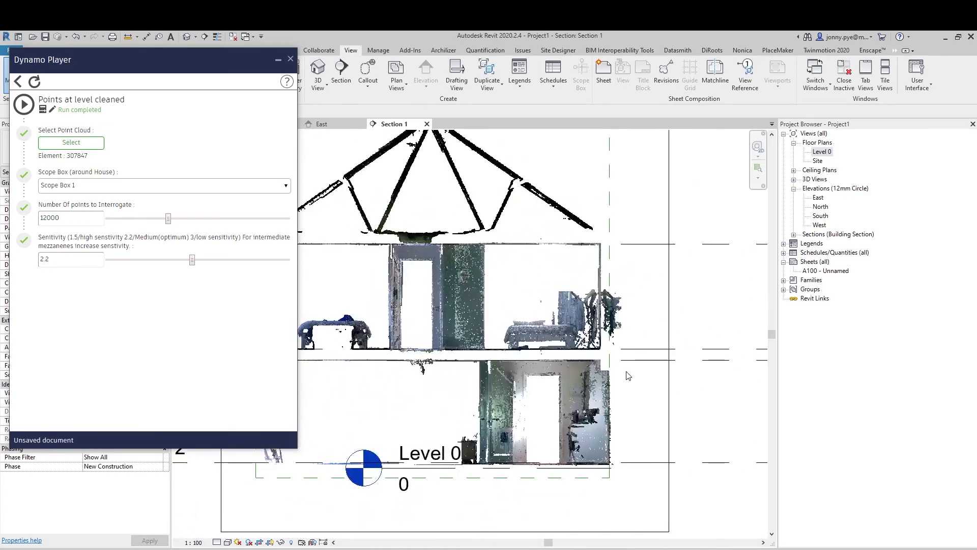
pyautogui.scroll(-3, 629, 375)
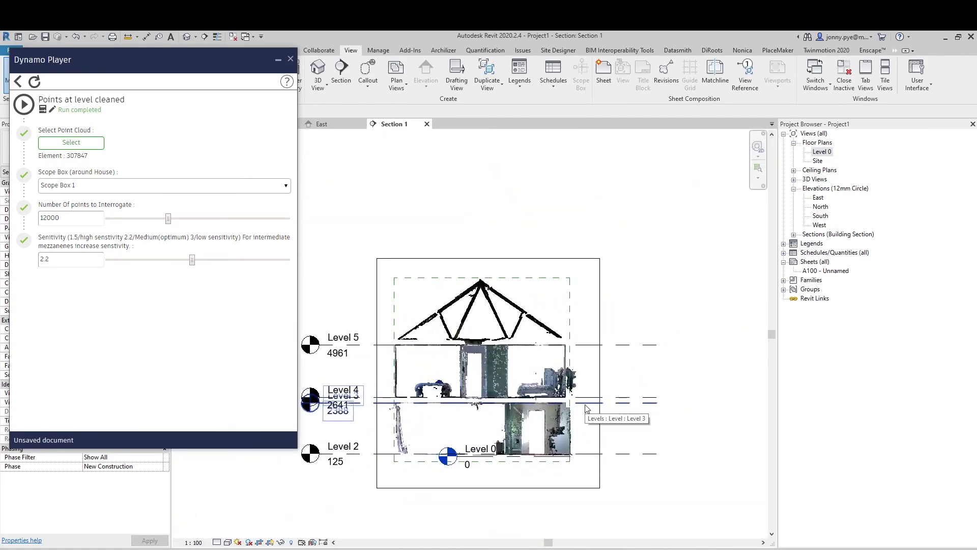